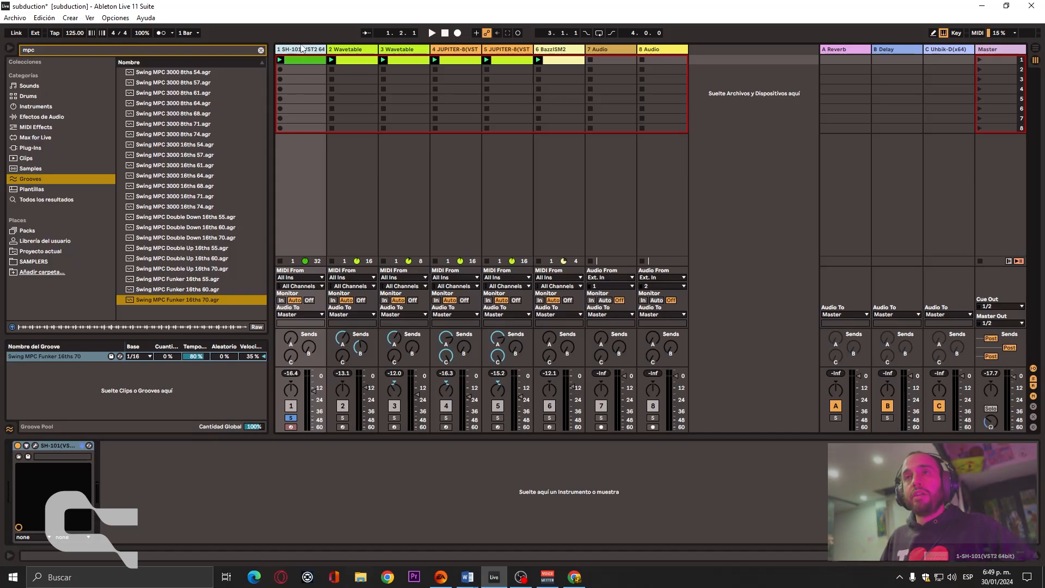
Inspect the SH-101 track's synth panel, and play its bass clip while viewing the clip's MIDI notes.
click(36, 446)
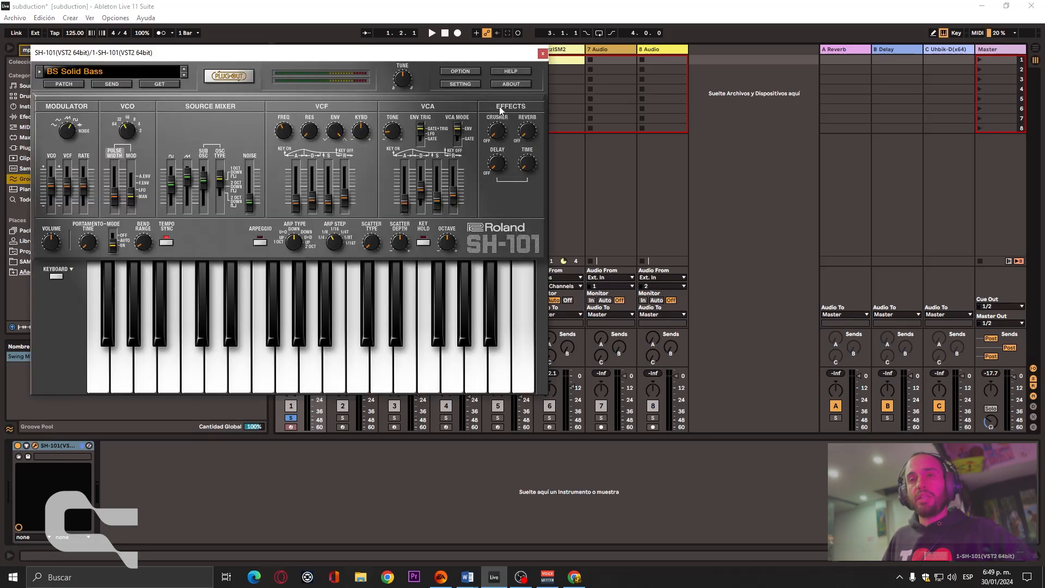
click(542, 54)
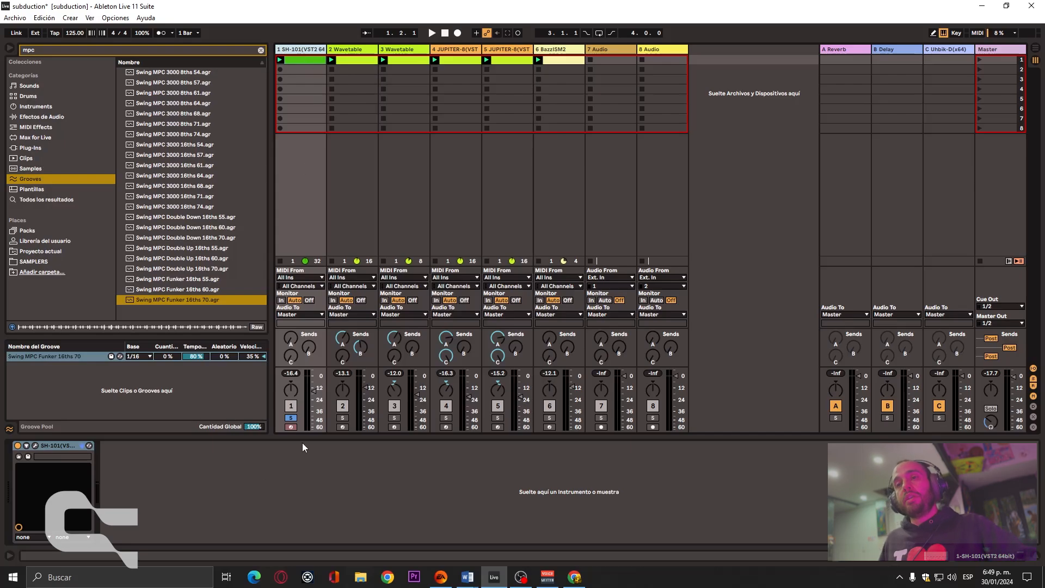
key(space)
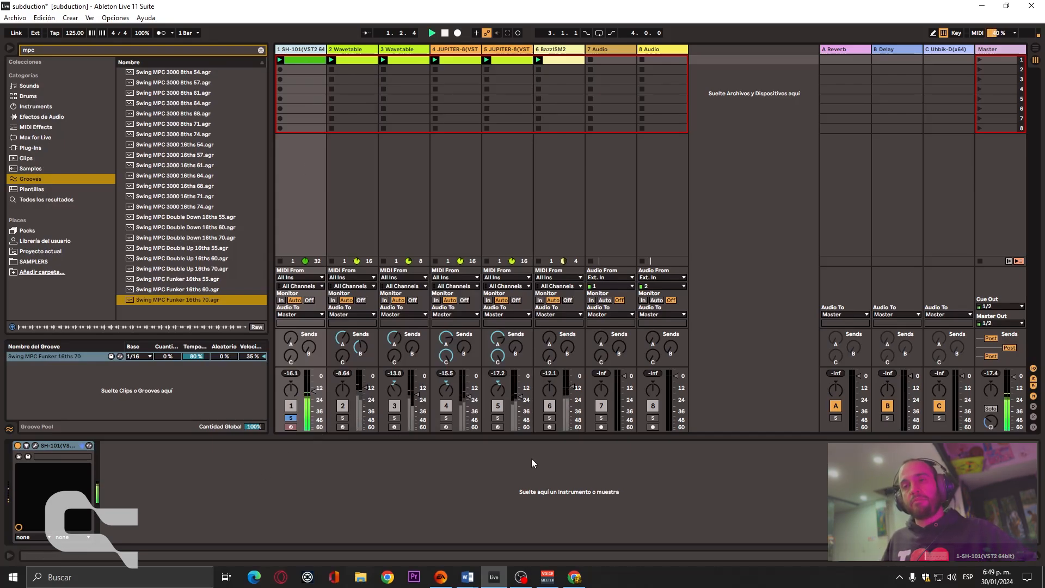
click(930, 555)
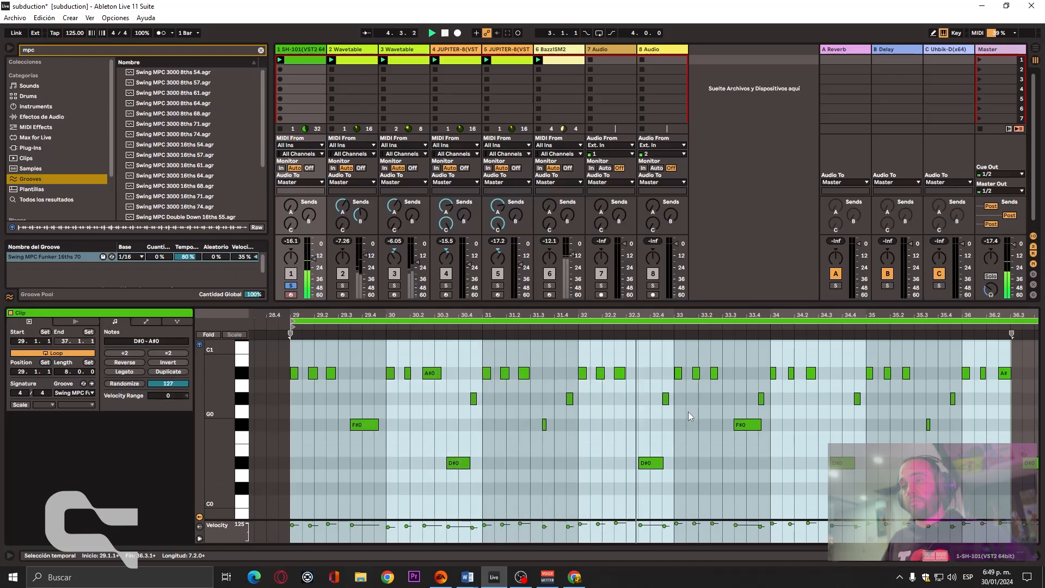
key(space)
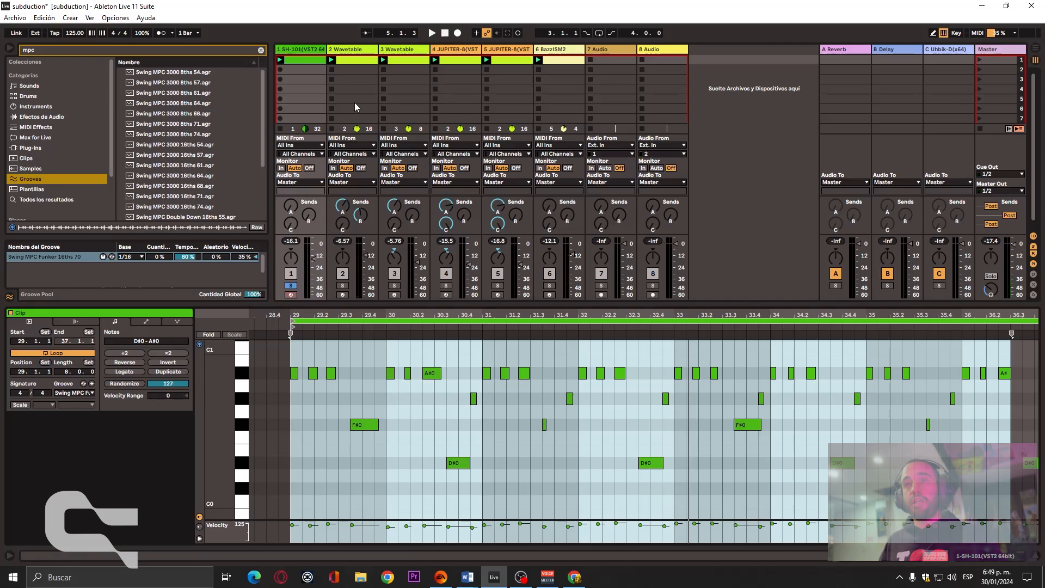
Try capturing the recently played MIDI into the SH-101 track's second slot, and delete the captured clip.
click(299, 70)
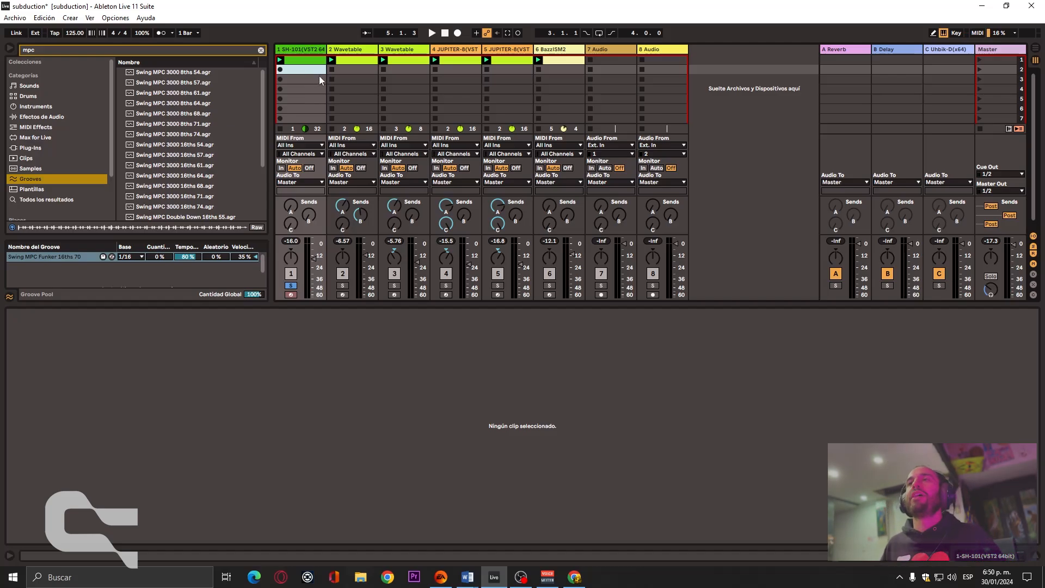
click(507, 33)
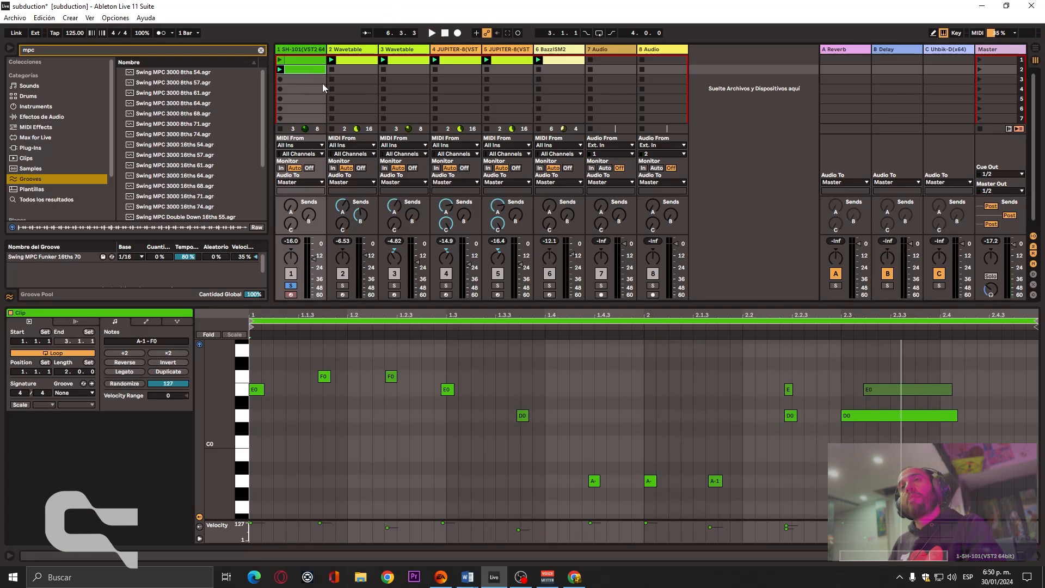
key(Delete)
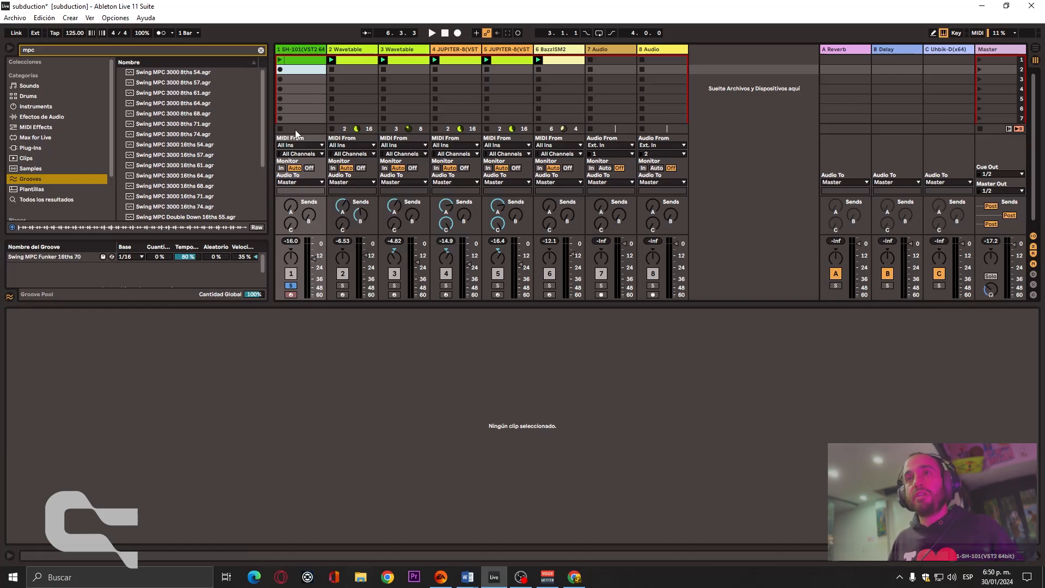
Play the bass clip in the SH-101 track's first slot and examine its note pattern.
key(space)
click(280, 60)
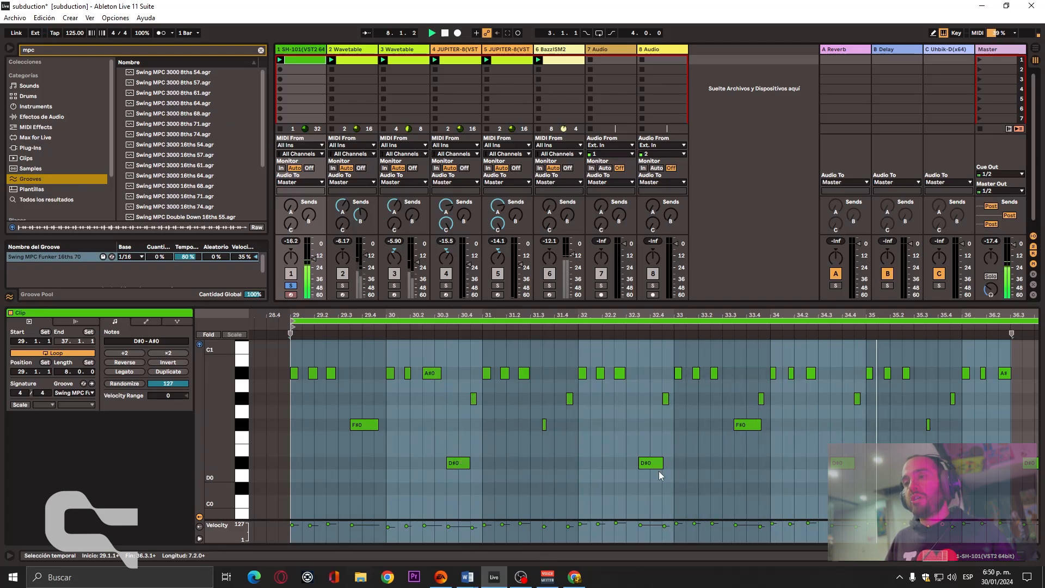
scroll(659, 471, down, 1)
scroll(659, 471, up, 1)
scroll(659, 471, up, 1)
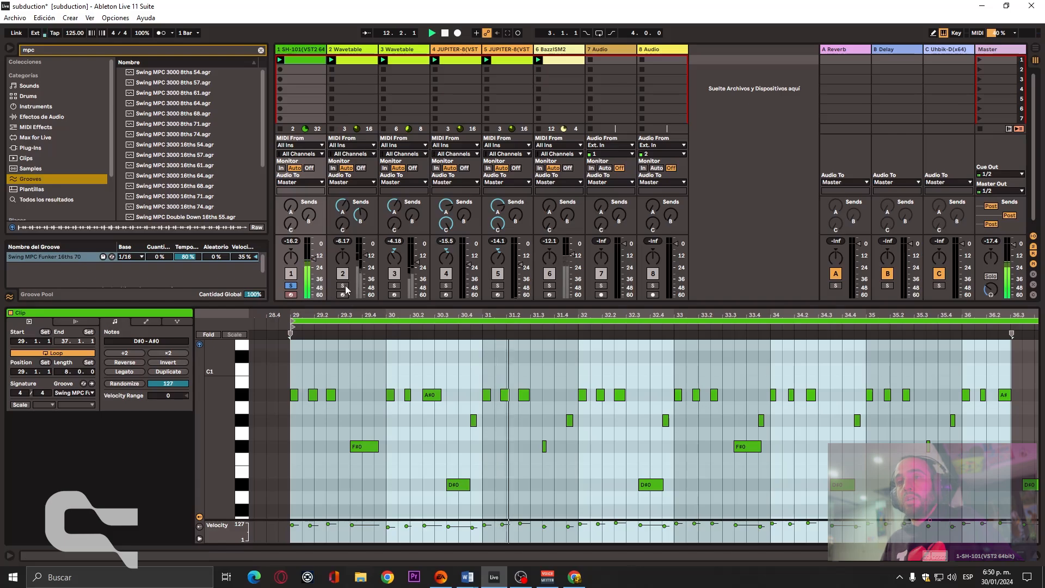
mouse_move(576, 581)
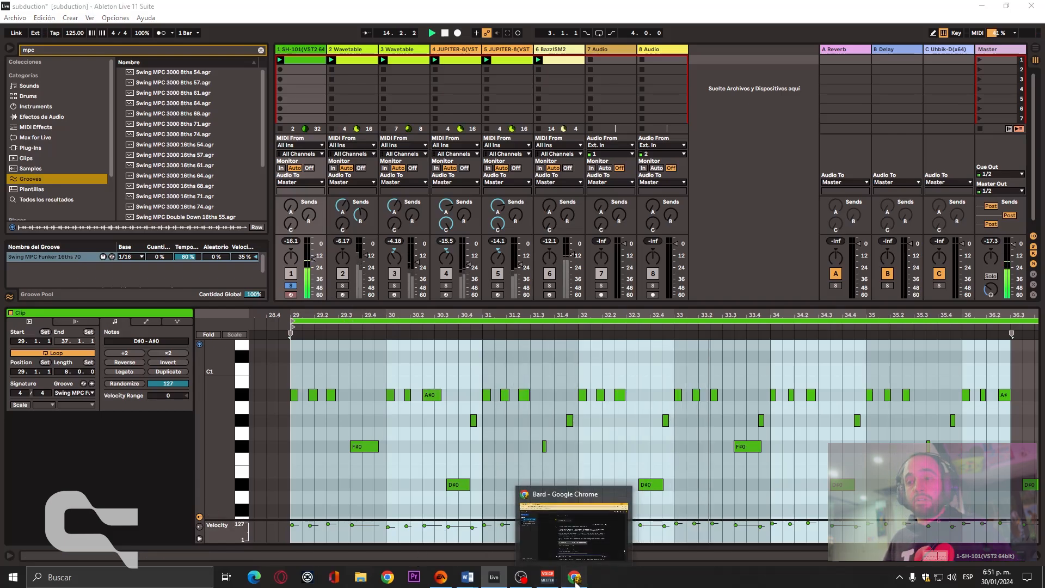
click(576, 579)
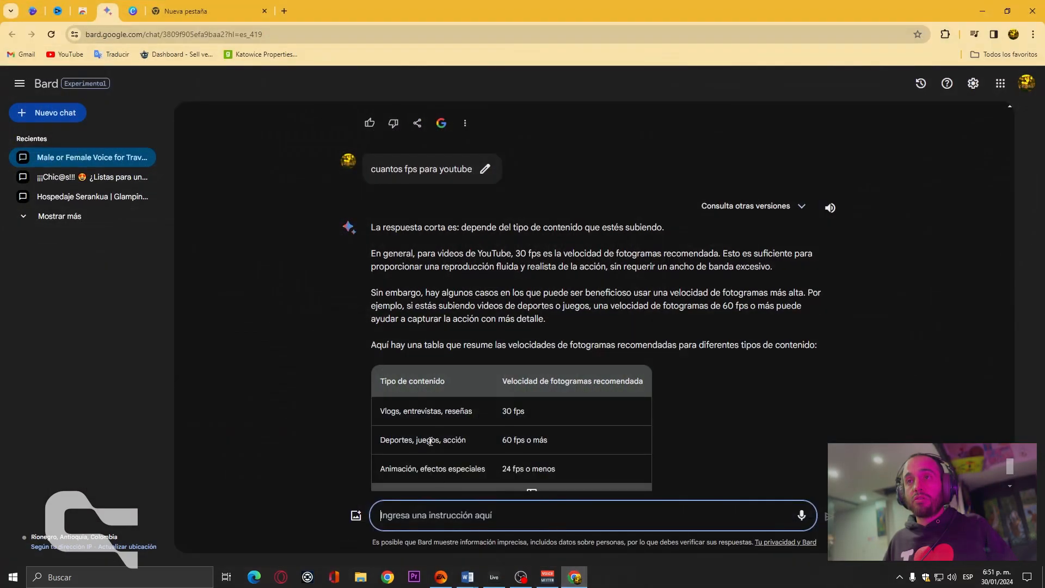
click(982, 11)
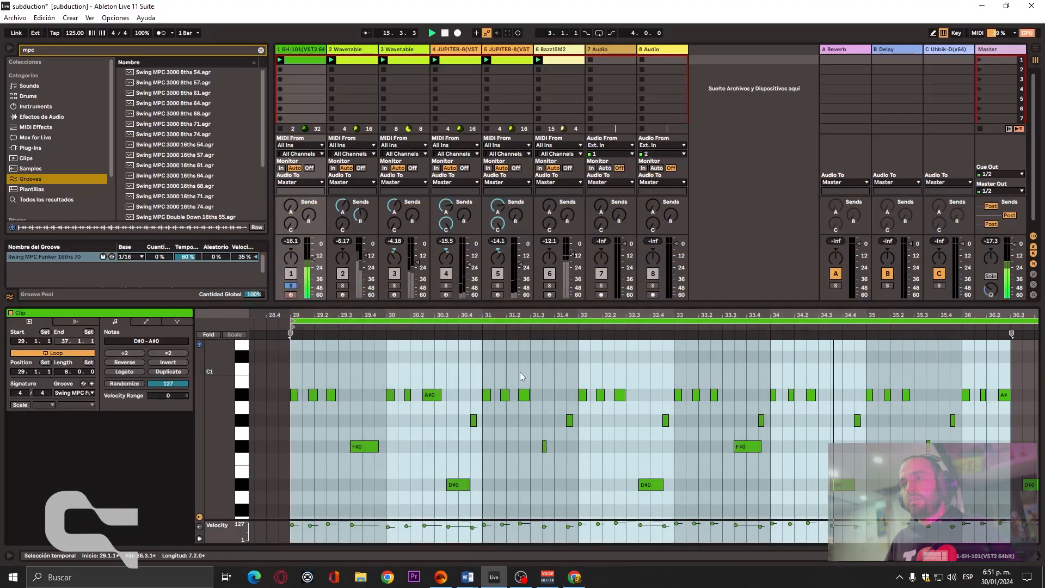
Switch to the other Chrome window and examine the A# minor 11th chord page on pianochord.org.
click(387, 577)
click(361, 283)
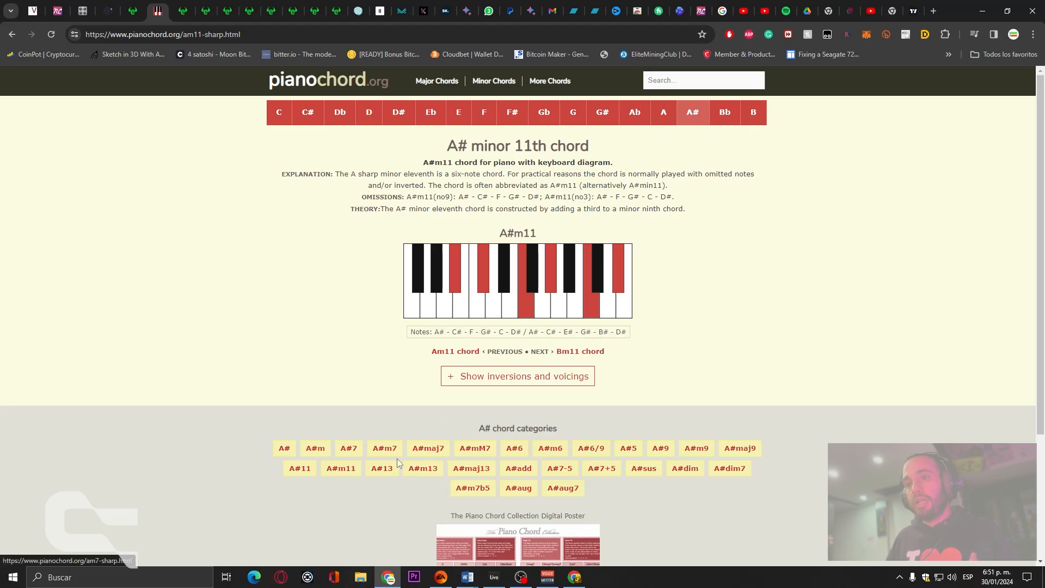
click(352, 474)
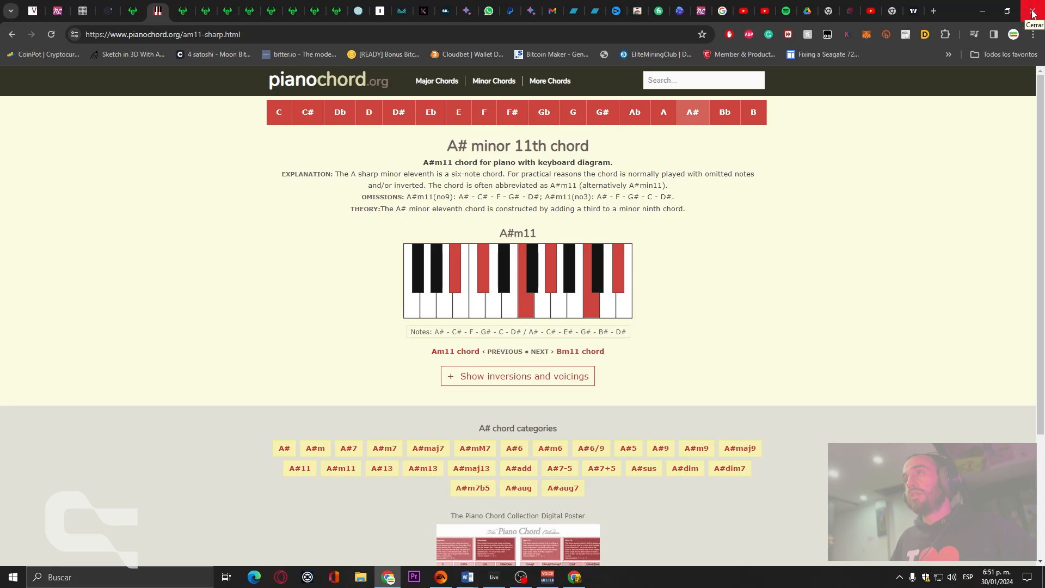
Minimize the open windows and return to the subduction set in Ableton Live.
click(983, 11)
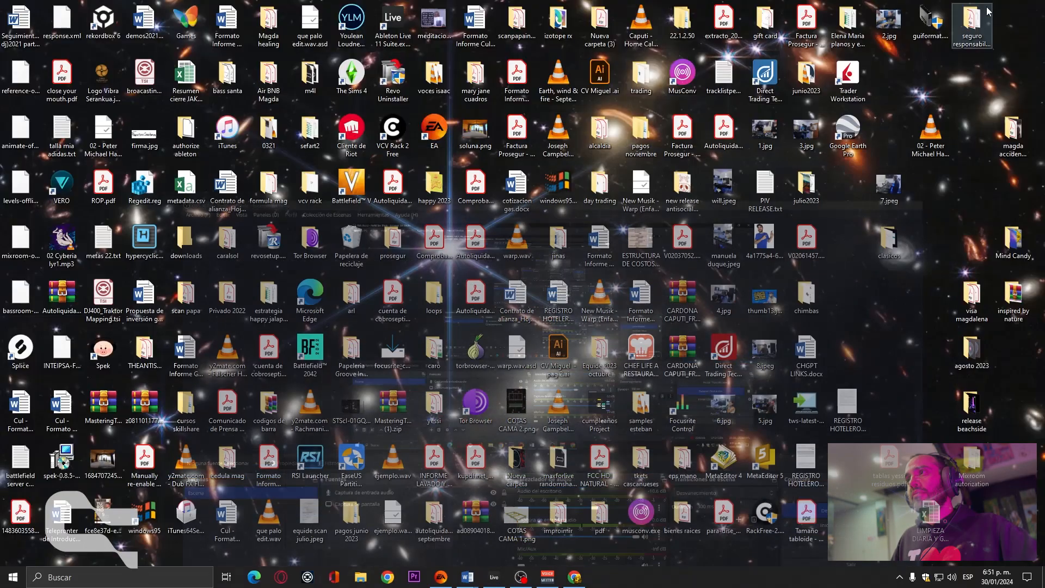
click(983, 7)
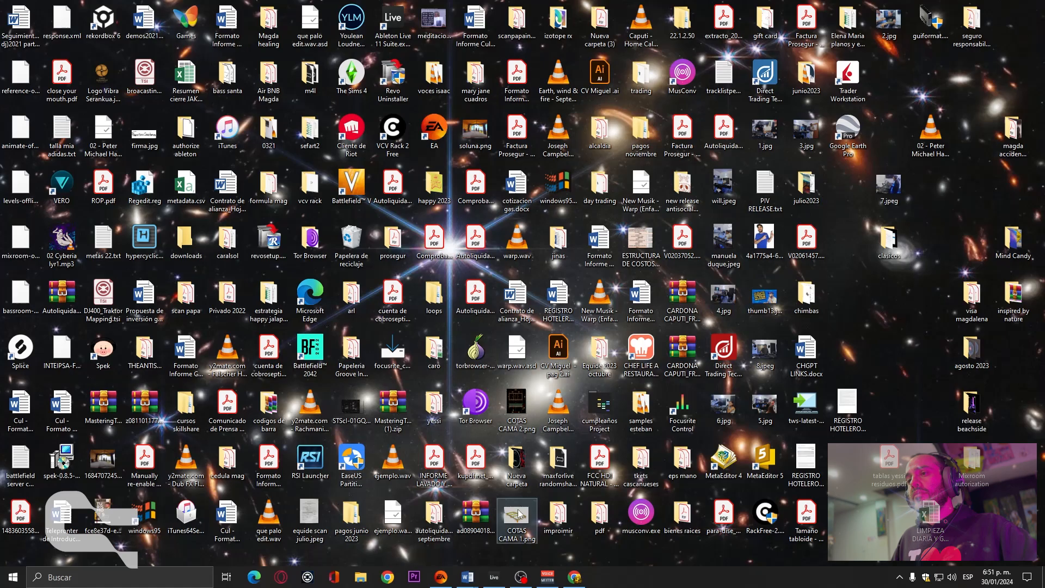
click(498, 580)
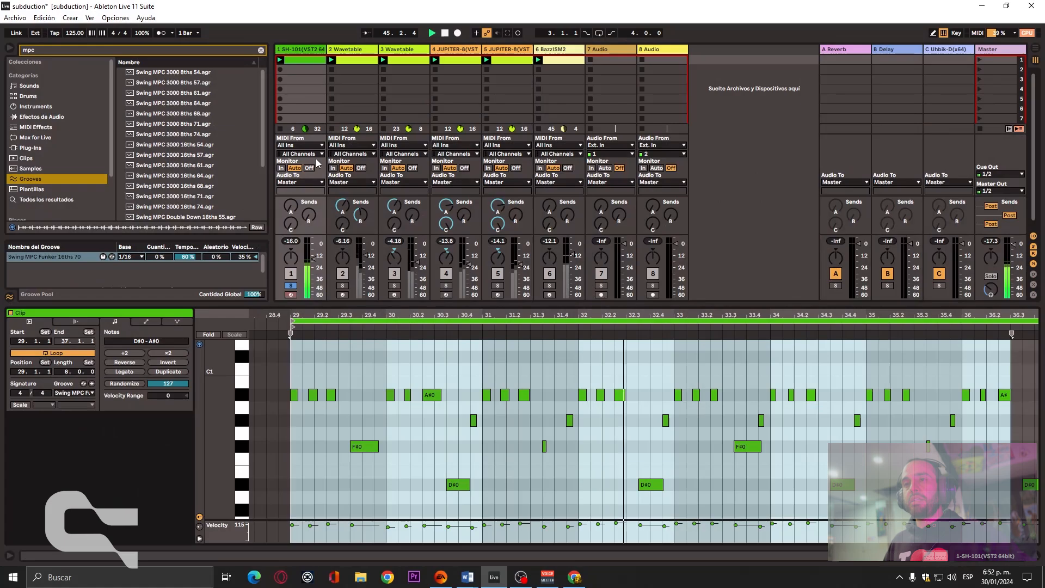
Solo the 2 Wavetable track along with the bass, and open its clip to examine the chord notes.
click(342, 286)
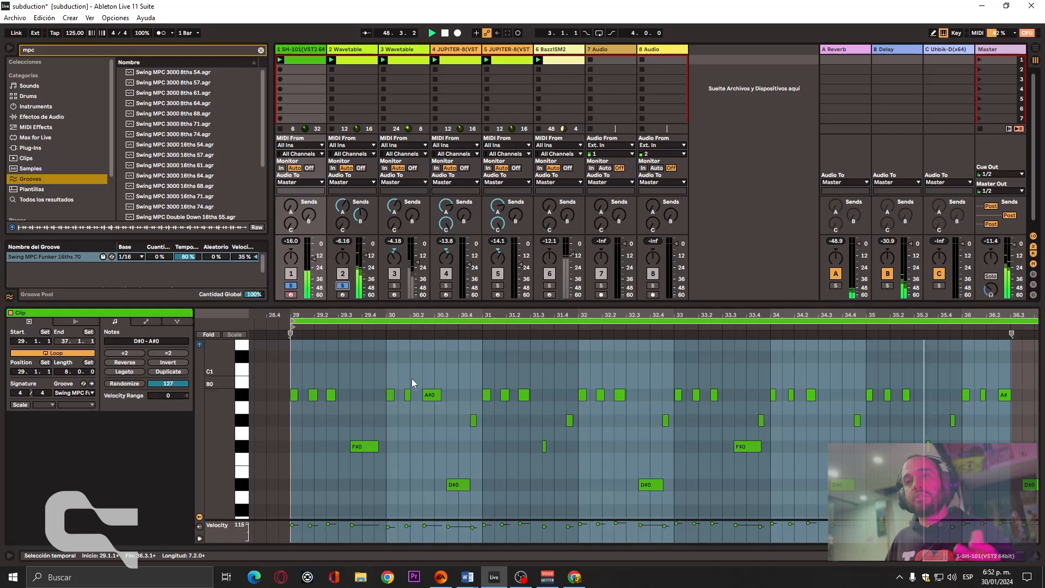
click(356, 62)
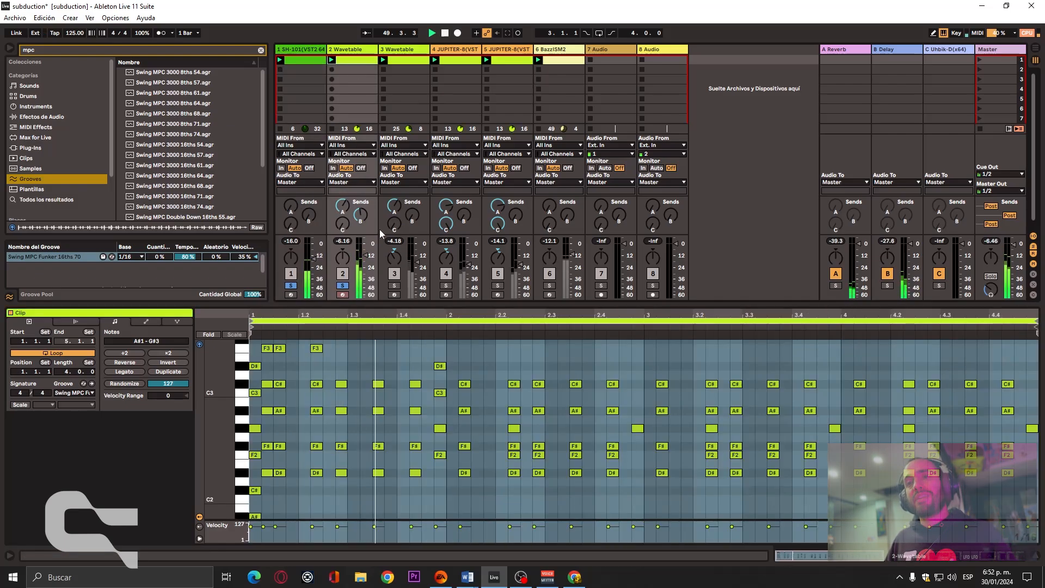
click(298, 429)
scroll(297, 429, up, 2)
scroll(251, 459, down, 2)
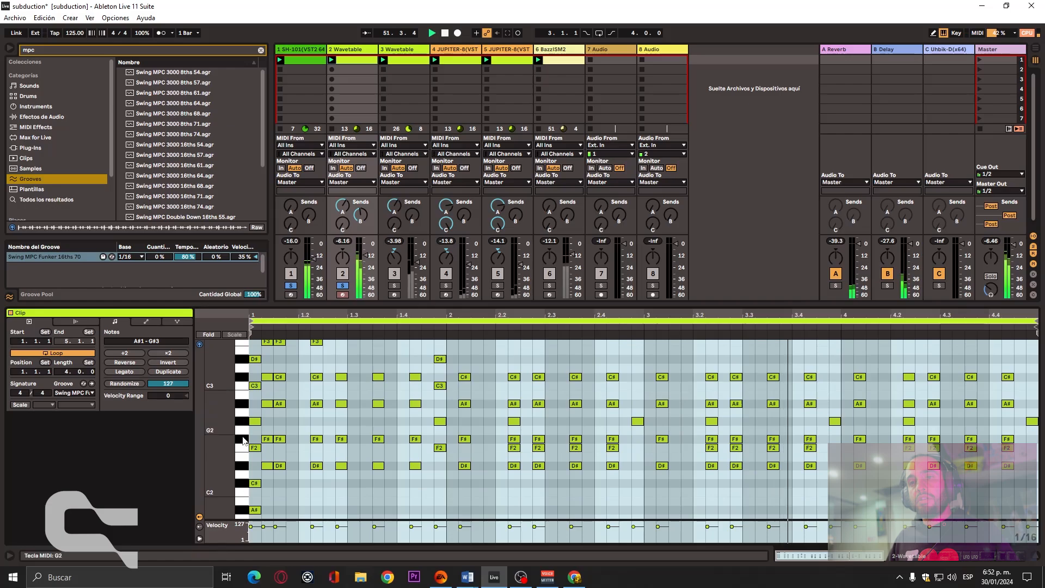
scroll(267, 382, up, 2)
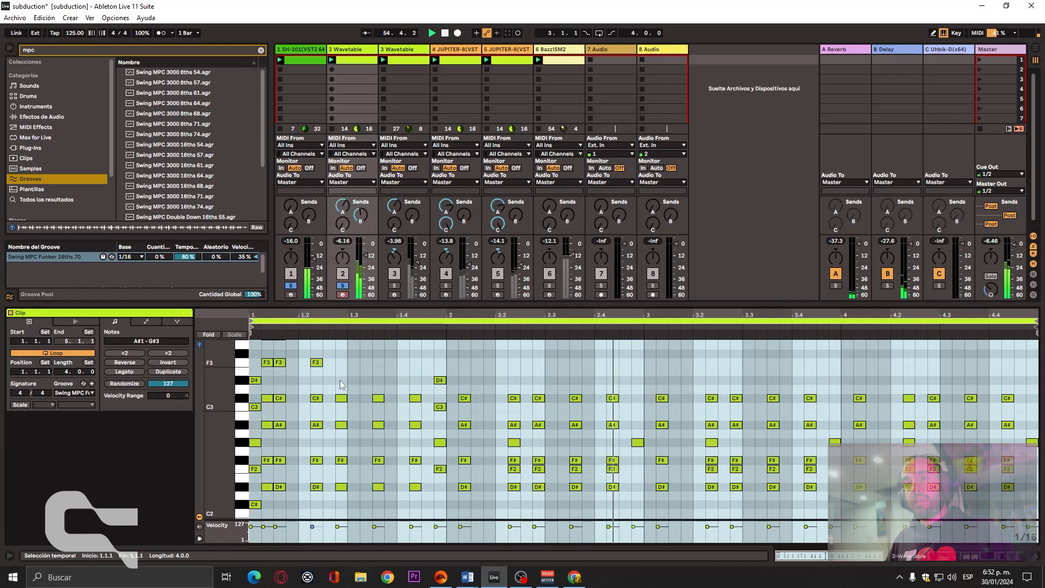
click(320, 364)
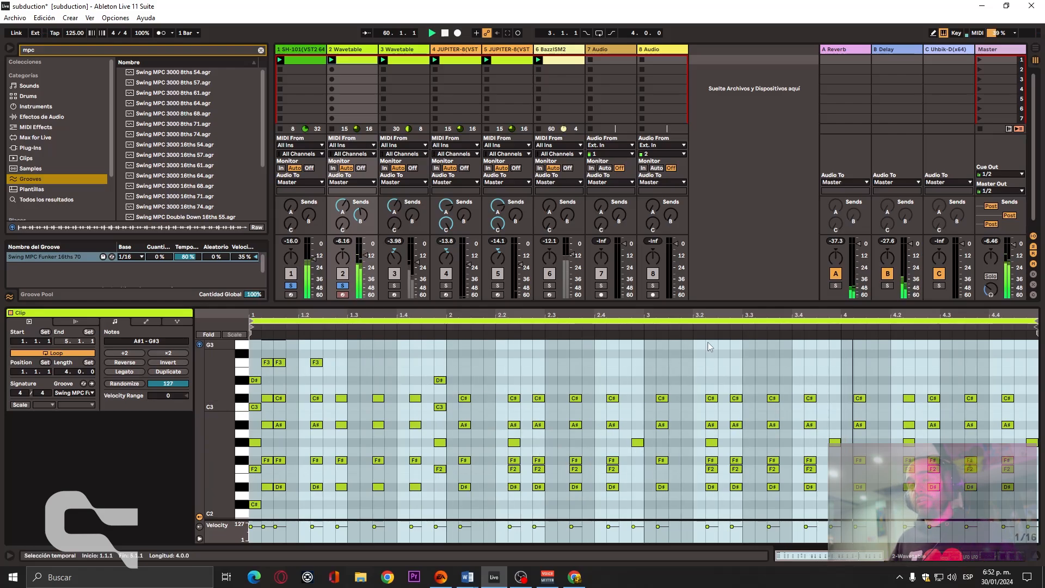
Show the 2 Wavetable track's devices and examine the synth's modulation matrix and its envelopes, including Amp.
click(975, 557)
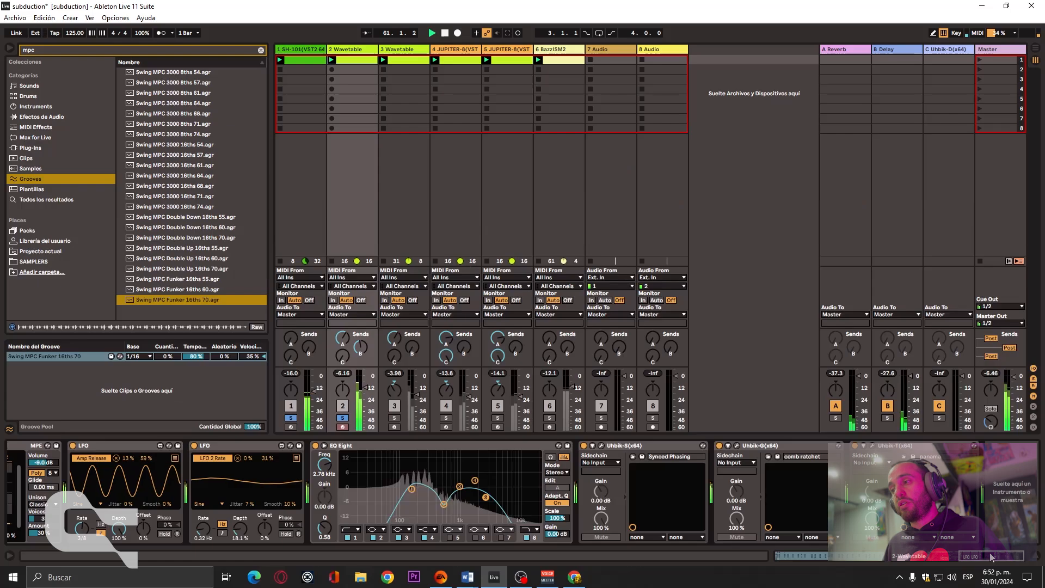
drag(974, 556, 869, 571)
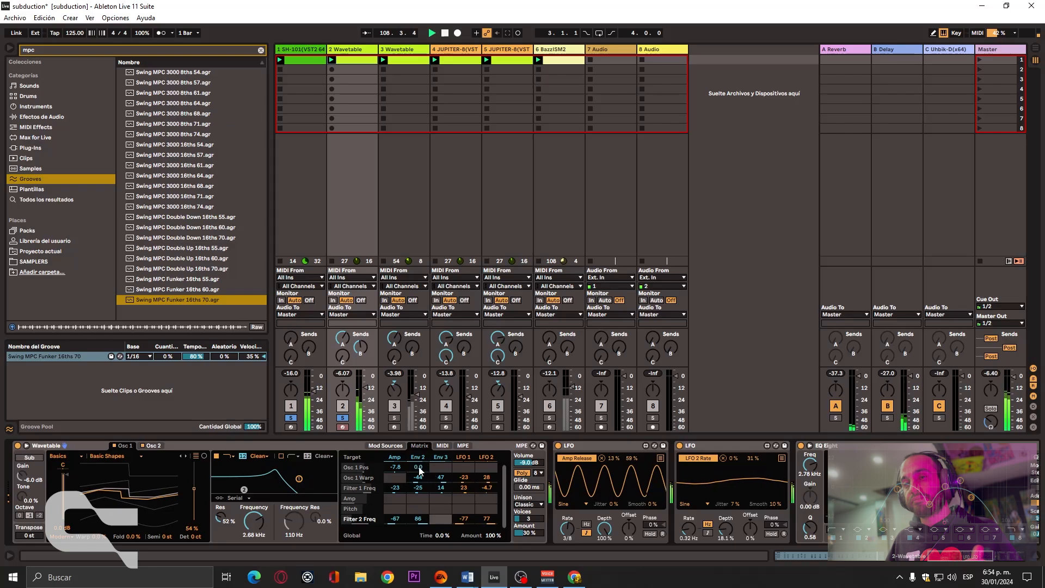
click(386, 445)
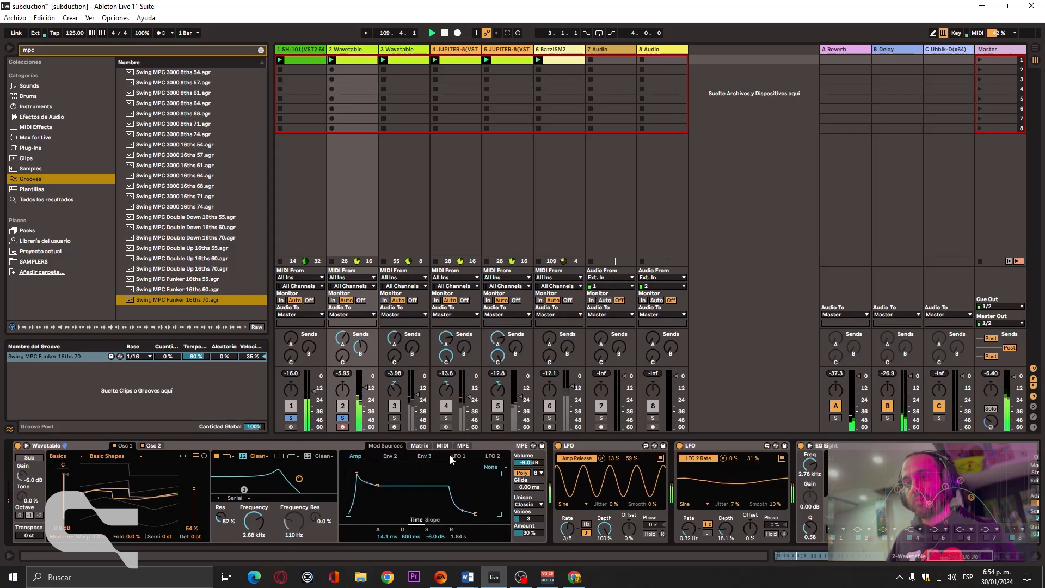
click(389, 457)
click(386, 459)
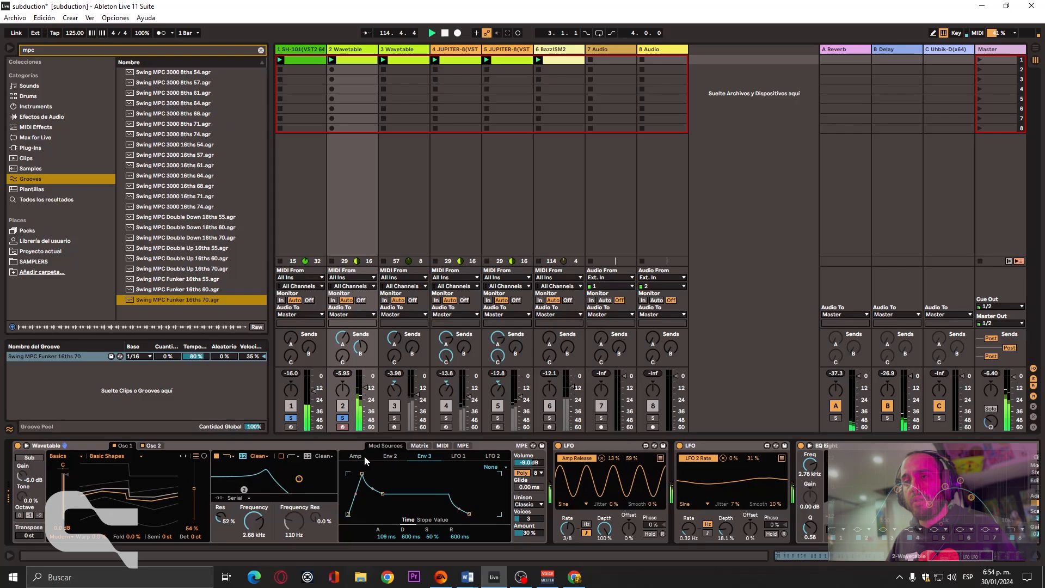
click(363, 456)
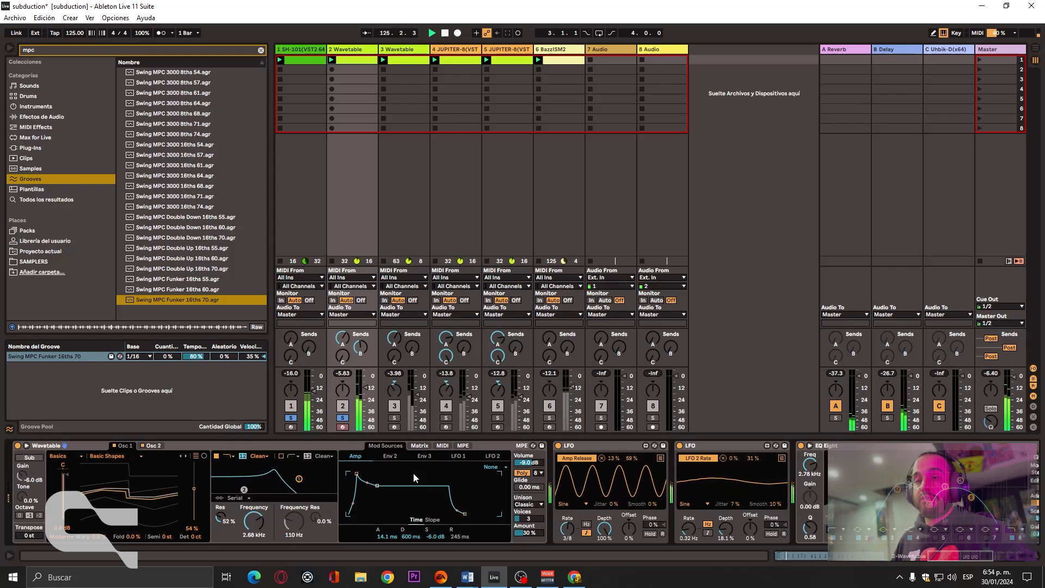
Inspect the Uhbik-S frequency shifter on the 2 Wavetable track, and close its window.
click(964, 558)
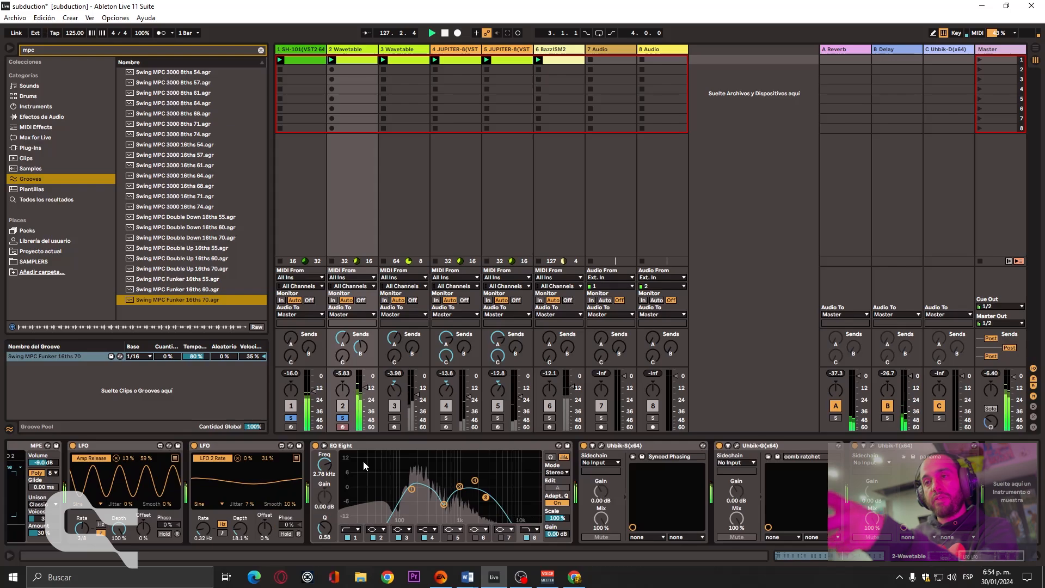
click(595, 449)
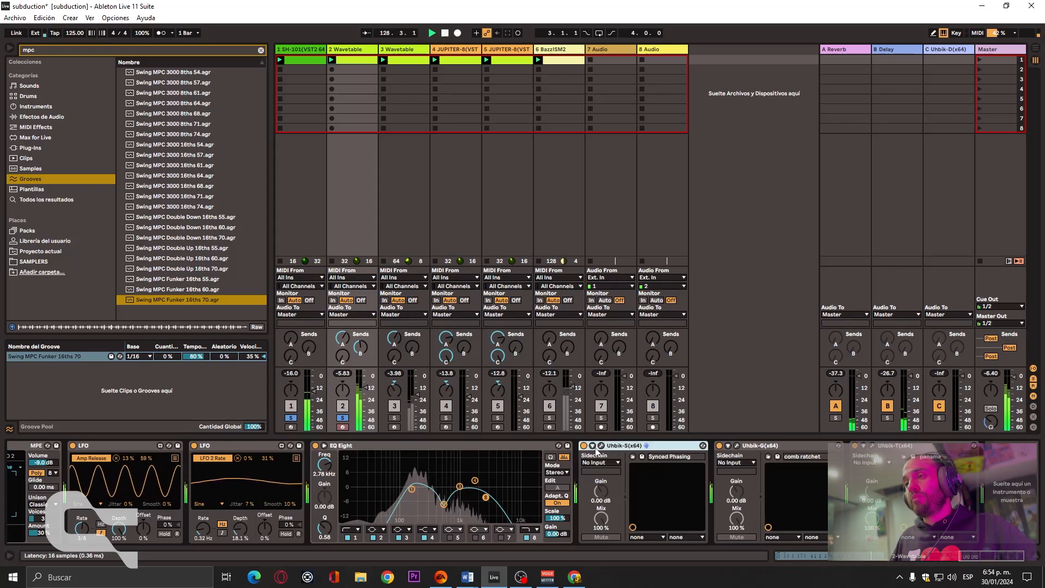
click(601, 446)
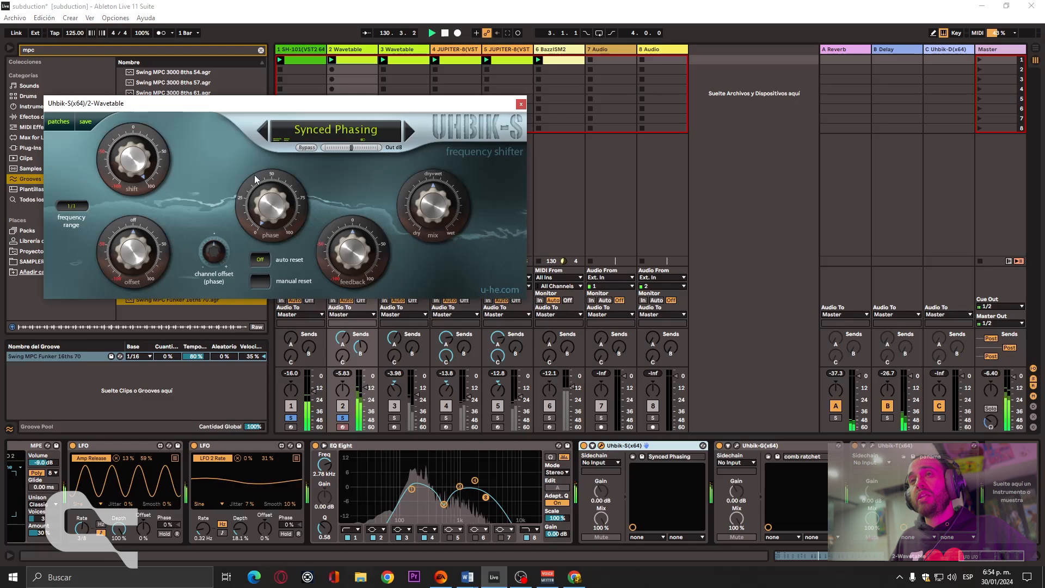
click(521, 104)
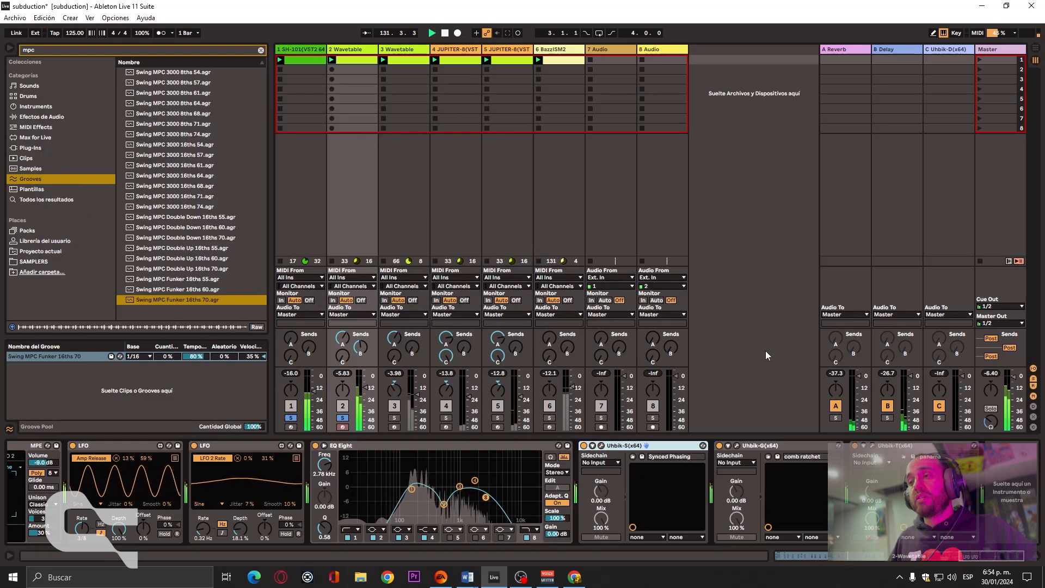
Inspect the Uhbik-G grains and pitch effect on the 2 Wavetable track, and open the Uhbik-T tremolo.
click(737, 445)
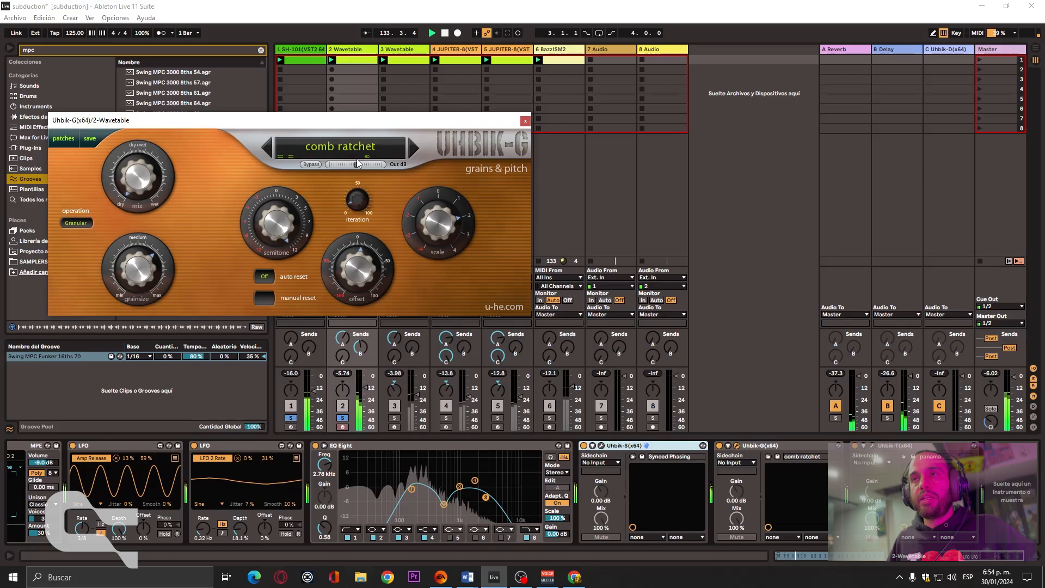
click(526, 121)
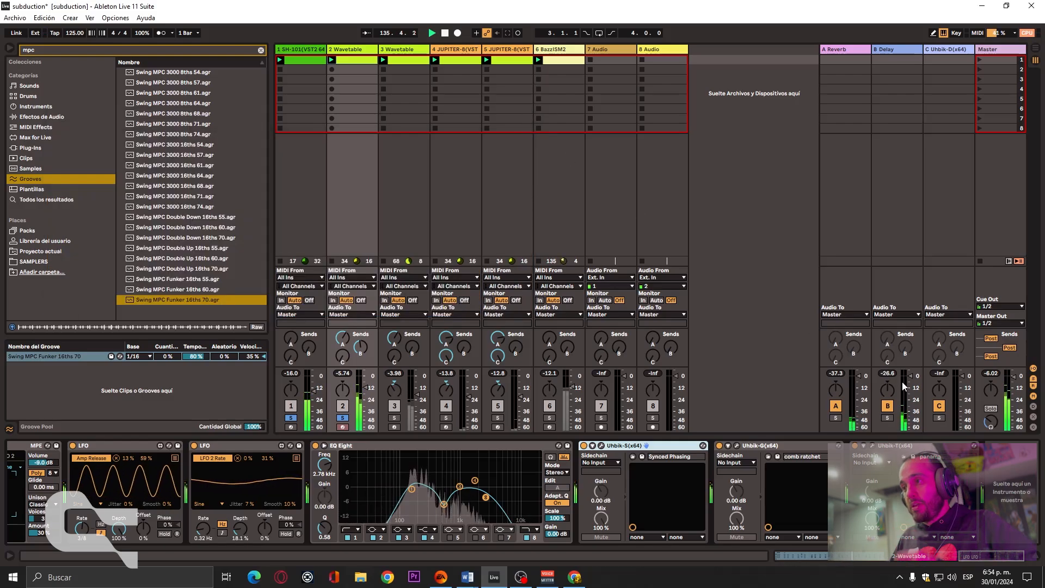
click(873, 447)
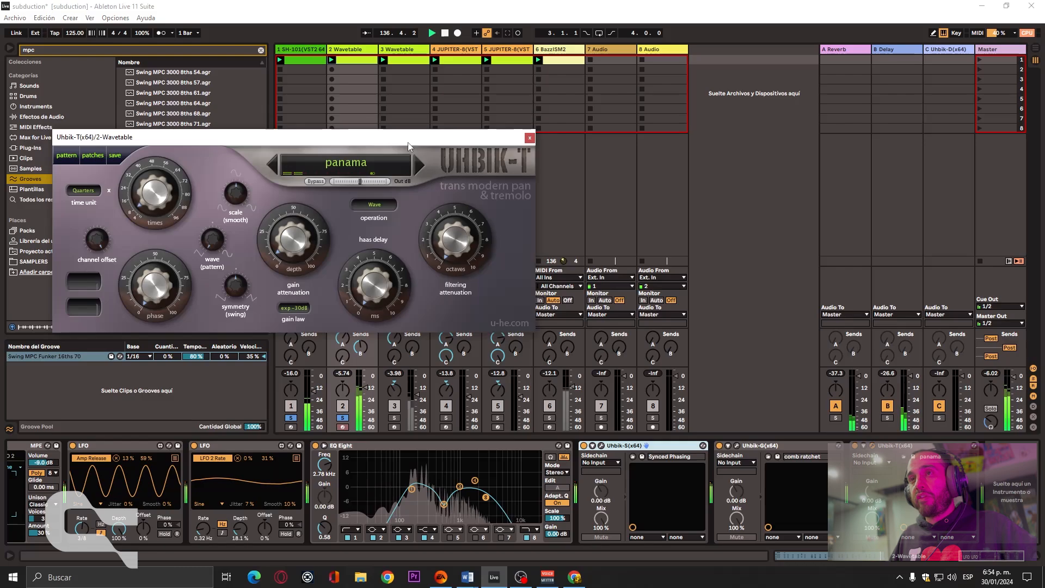
With the Uhbik-T window closed, solo the 3 Wavetable track as well and compare its clip notes with the 2 Wavetable clip.
click(530, 139)
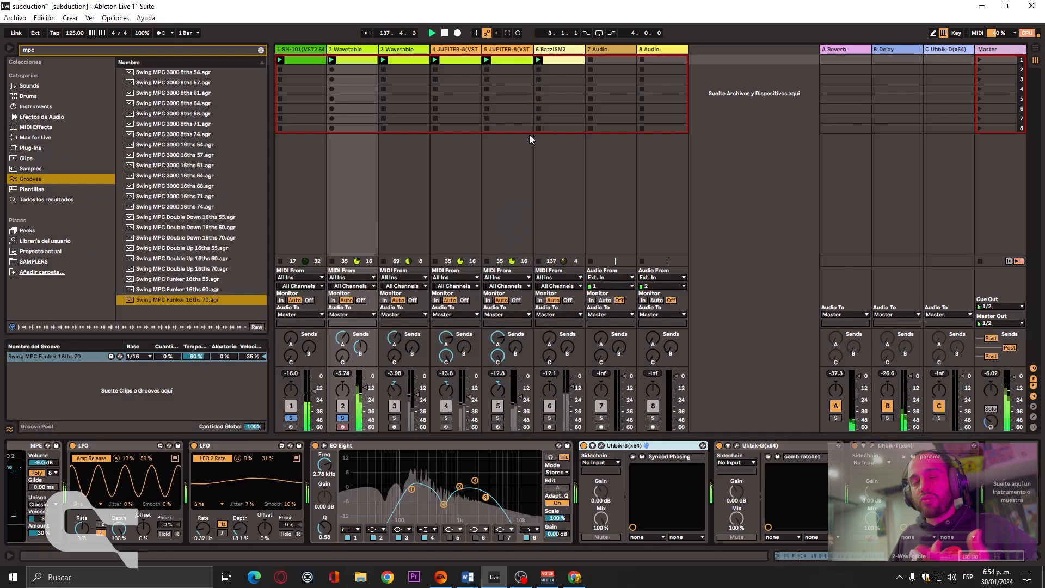
click(394, 418)
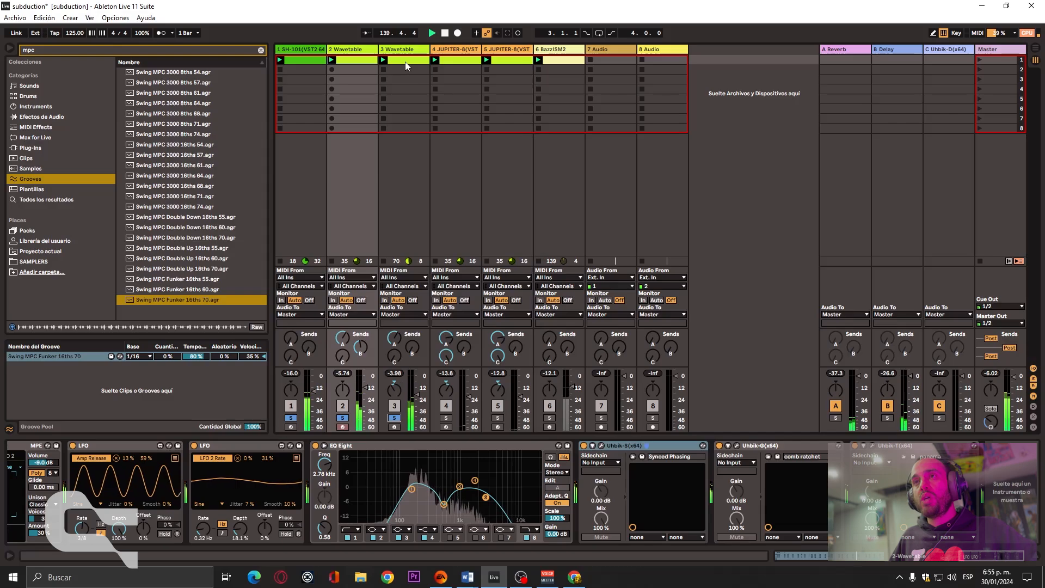
click(405, 61)
click(356, 61)
click(784, 557)
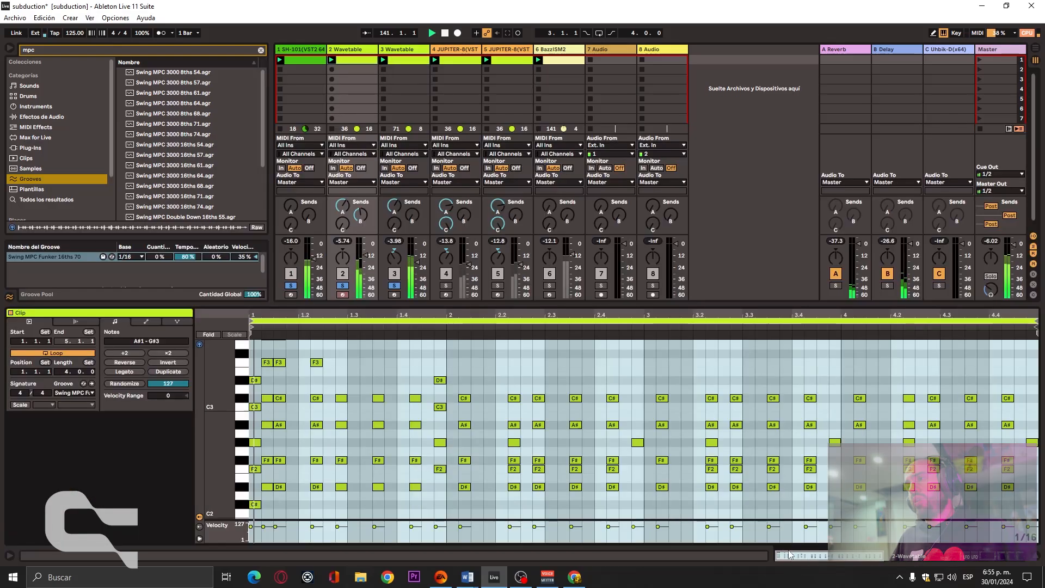
click(407, 62)
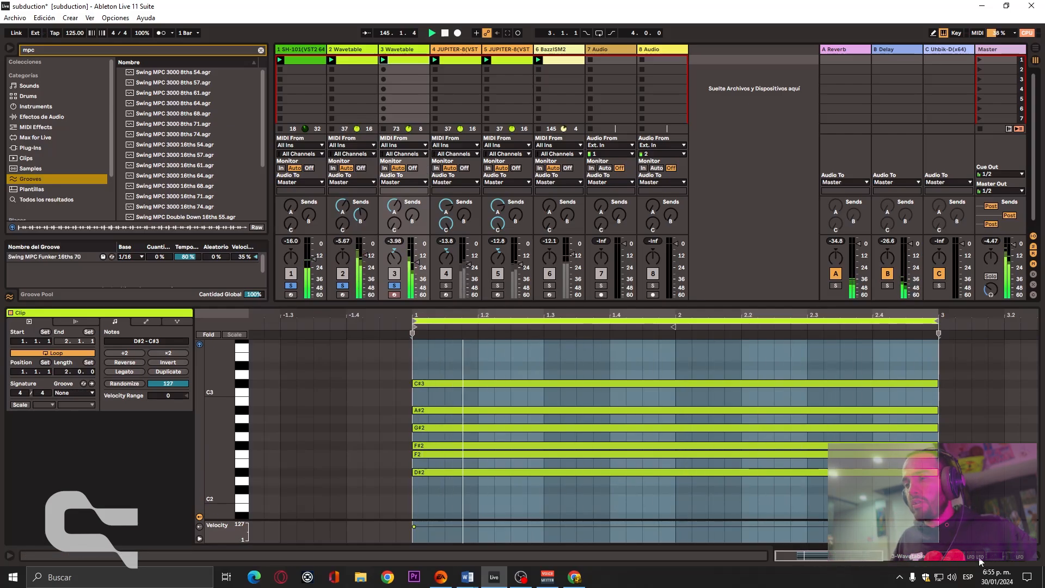
Show the 3 Wavetable track's devices, inspect its Uhbik-S effect, and close the plug-in window.
click(965, 561)
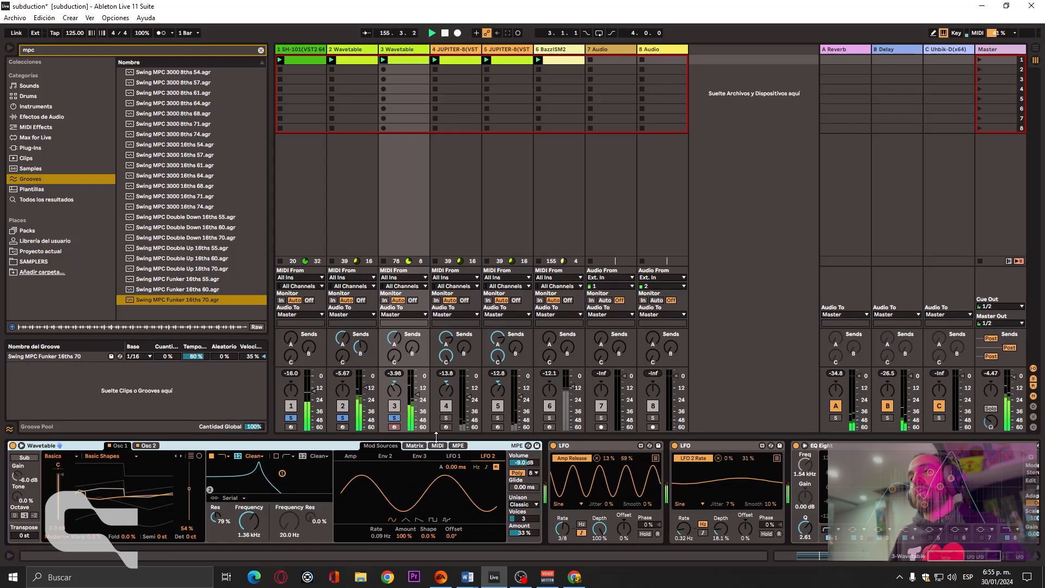
click(1013, 557)
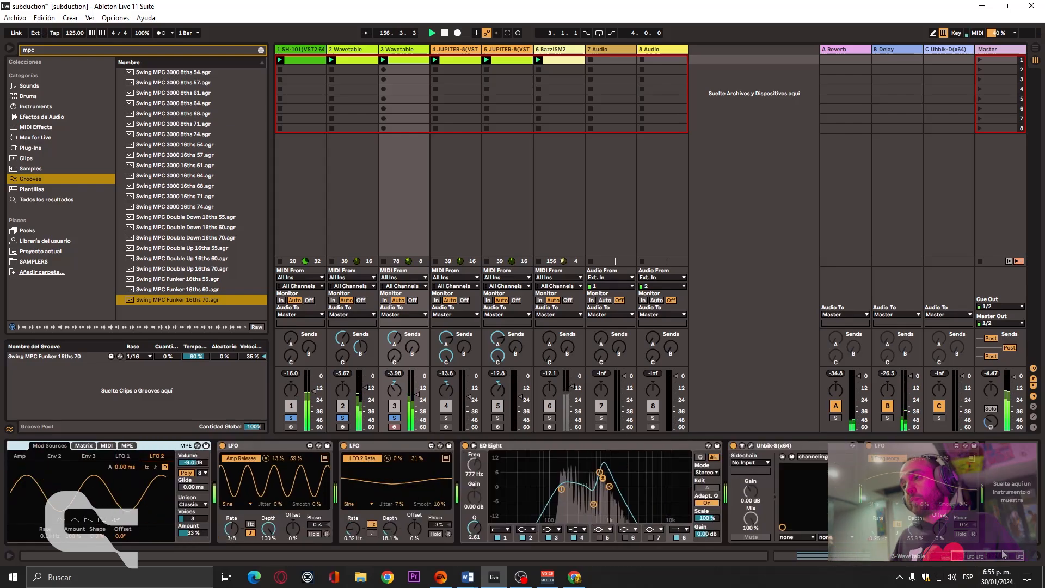
click(752, 446)
click(521, 103)
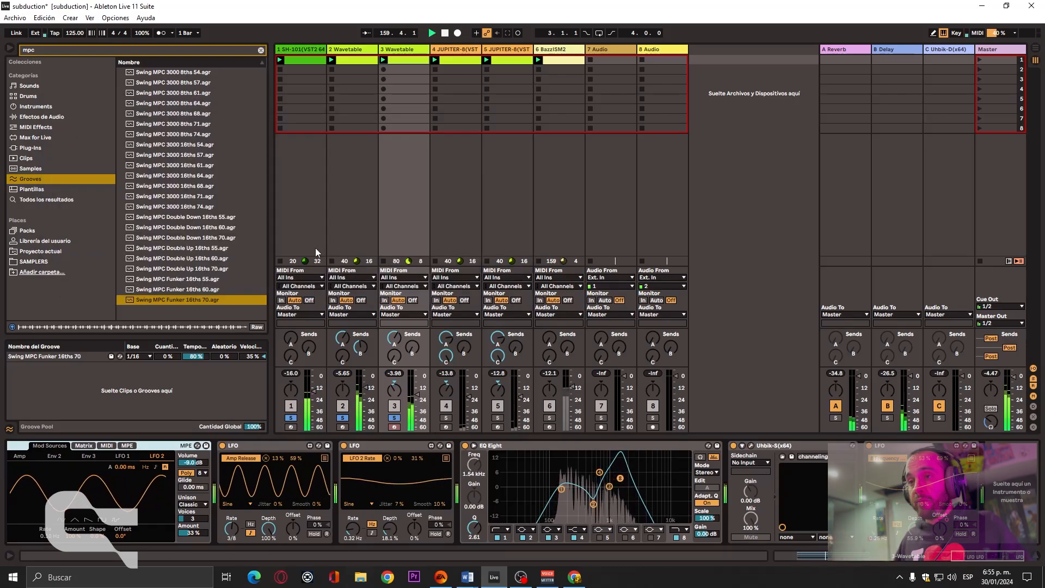
Add the 4 JUPITER-8 track to the solo and open its clip to examine the sustained chord notes.
click(447, 418)
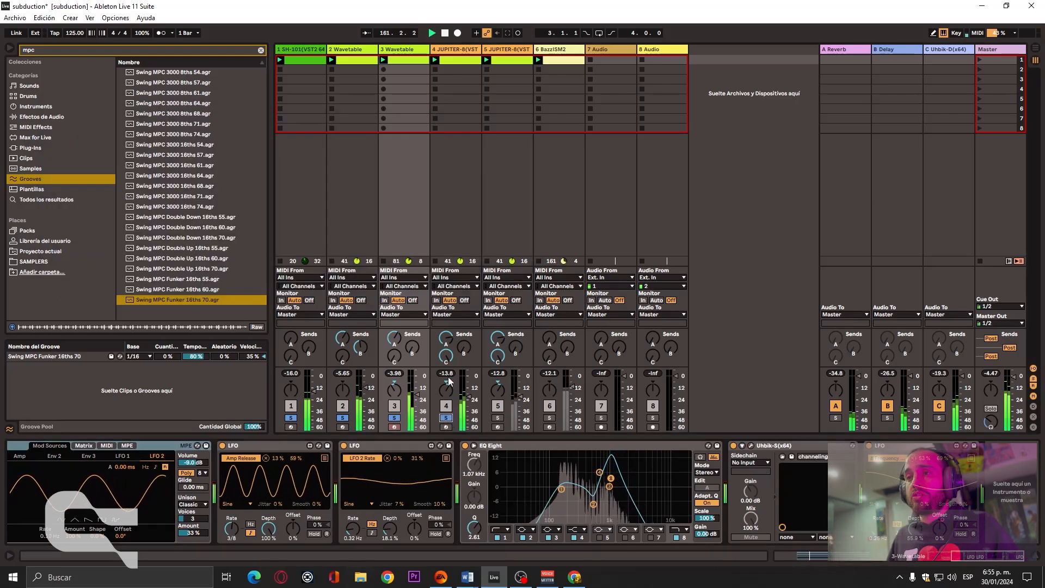
click(460, 51)
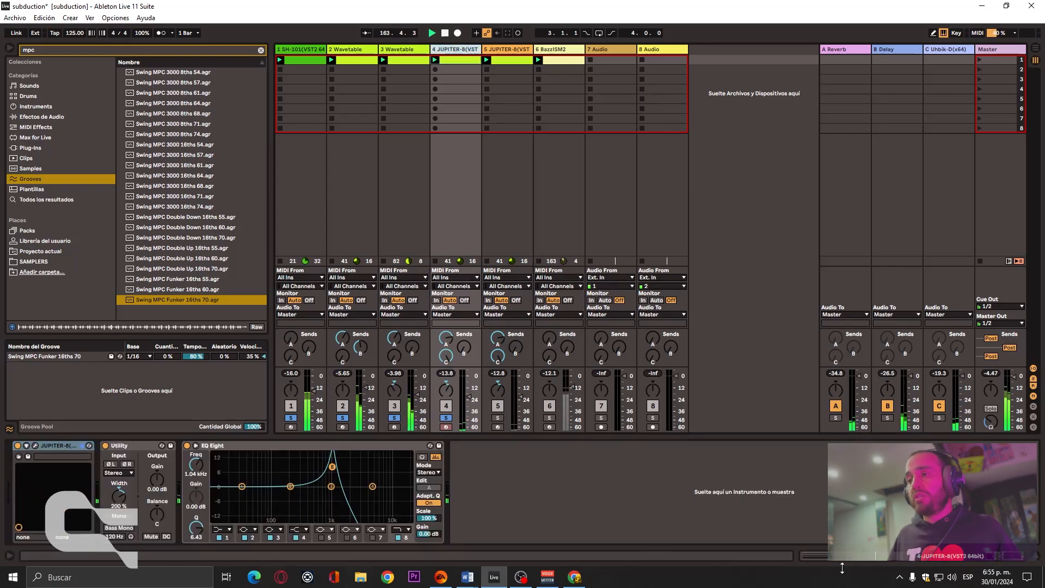
click(423, 64)
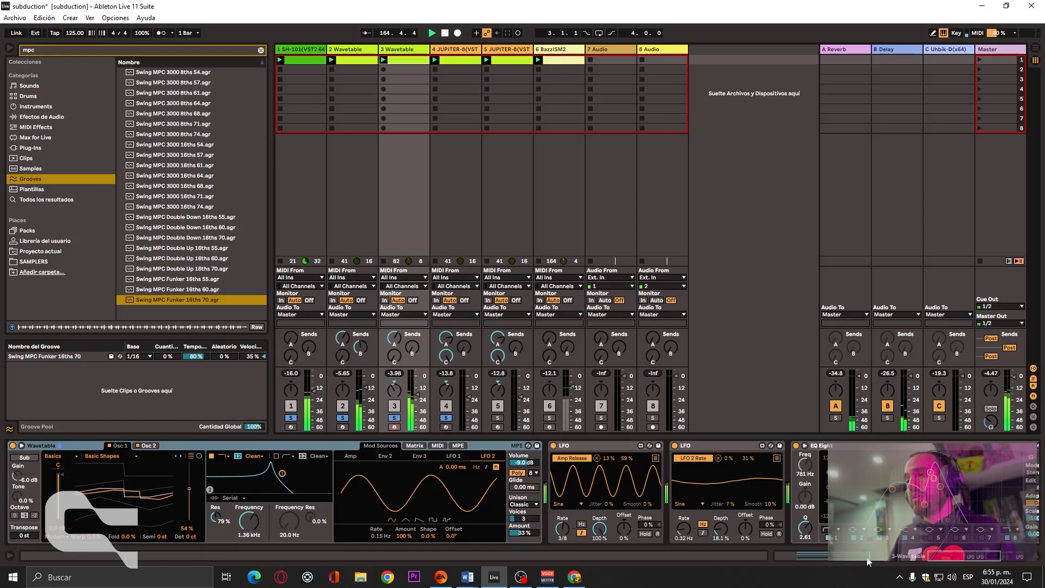
click(450, 60)
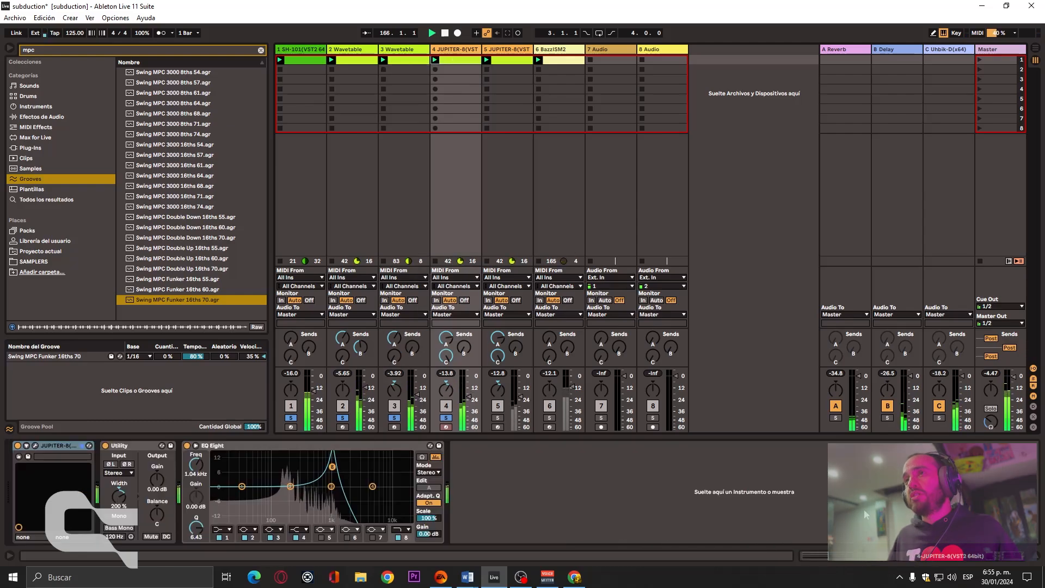
double_click(451, 60)
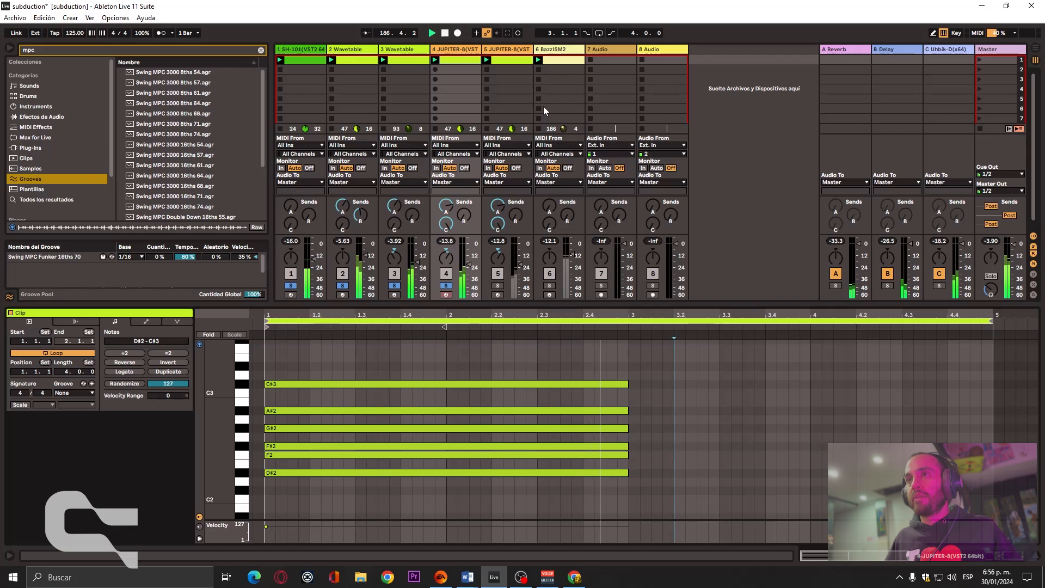
Show the 4 JUPITER-8 track's devices, inspect the JUPITER-8 synth's BR JP PWM Brass patch, and close its window.
click(509, 62)
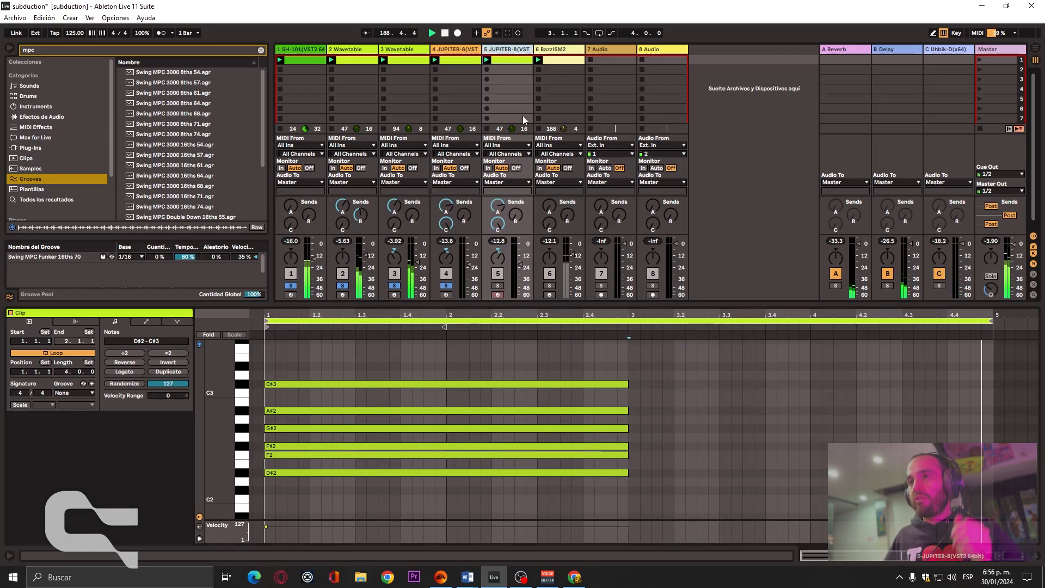
click(446, 294)
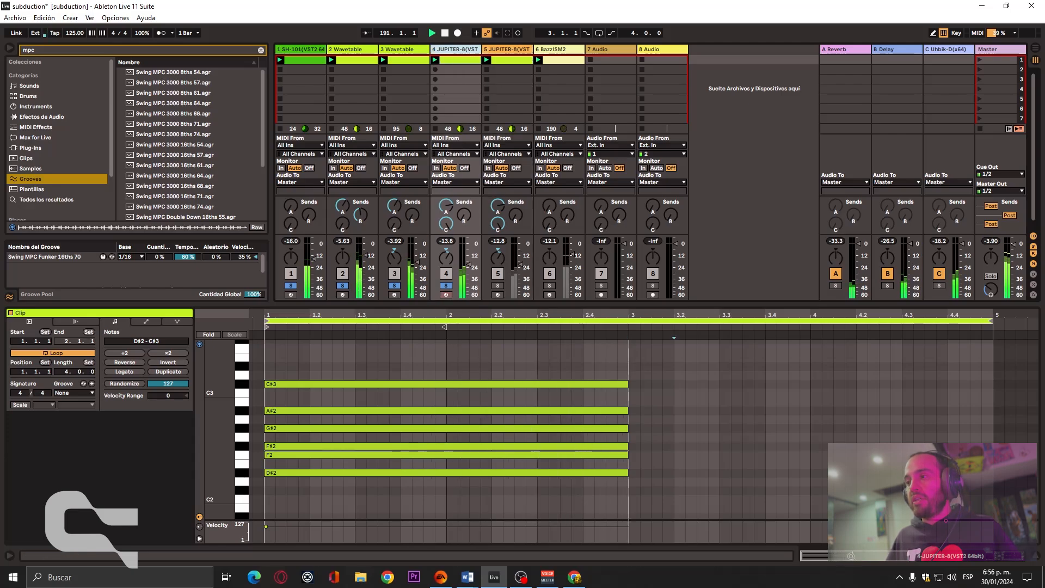
click(941, 557)
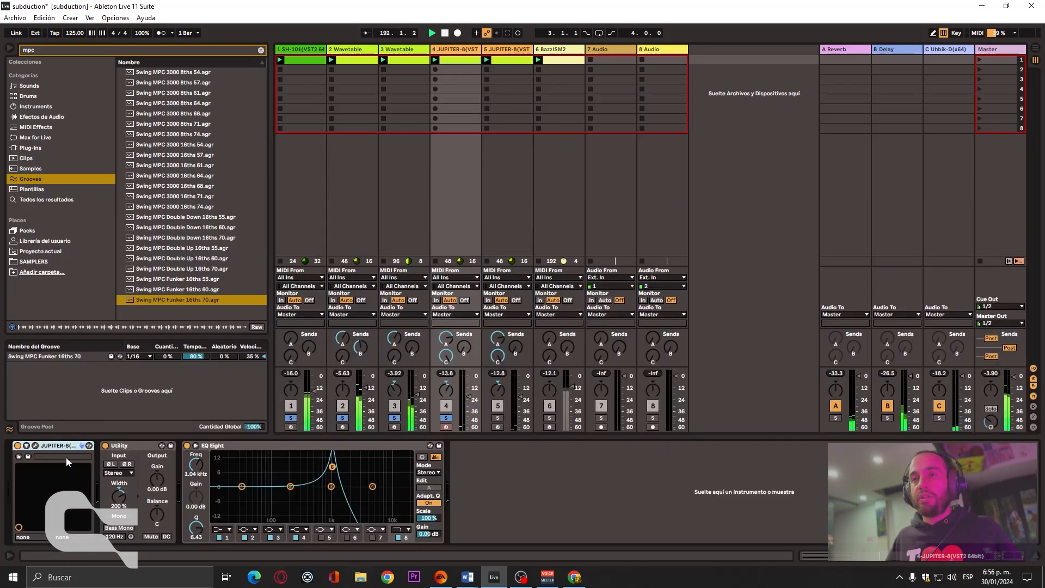
click(34, 445)
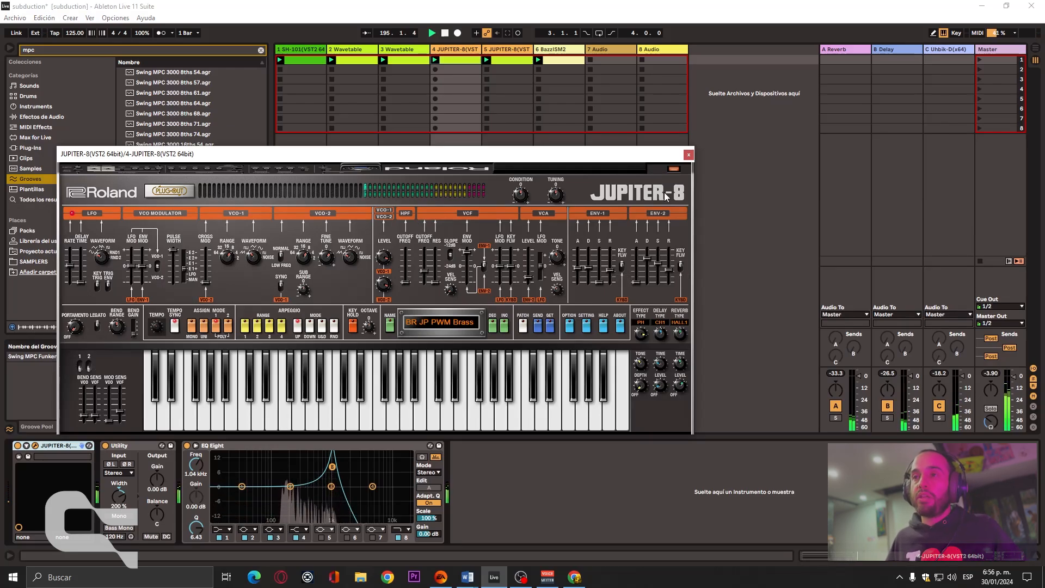
click(689, 155)
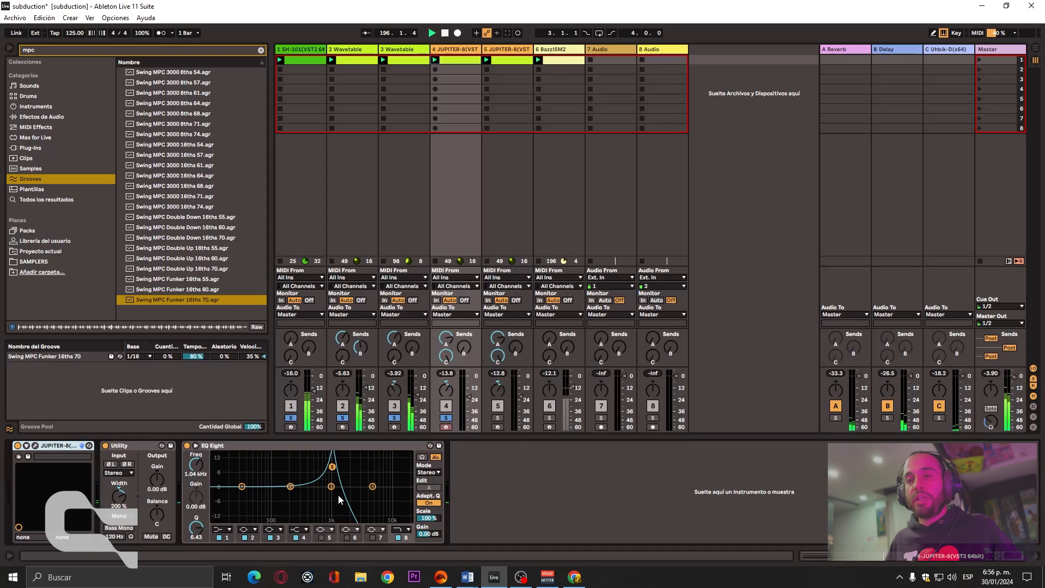
Show the 4 JUPITER-8 clip's notes again, turn off the track solos, and play the whole set.
click(836, 559)
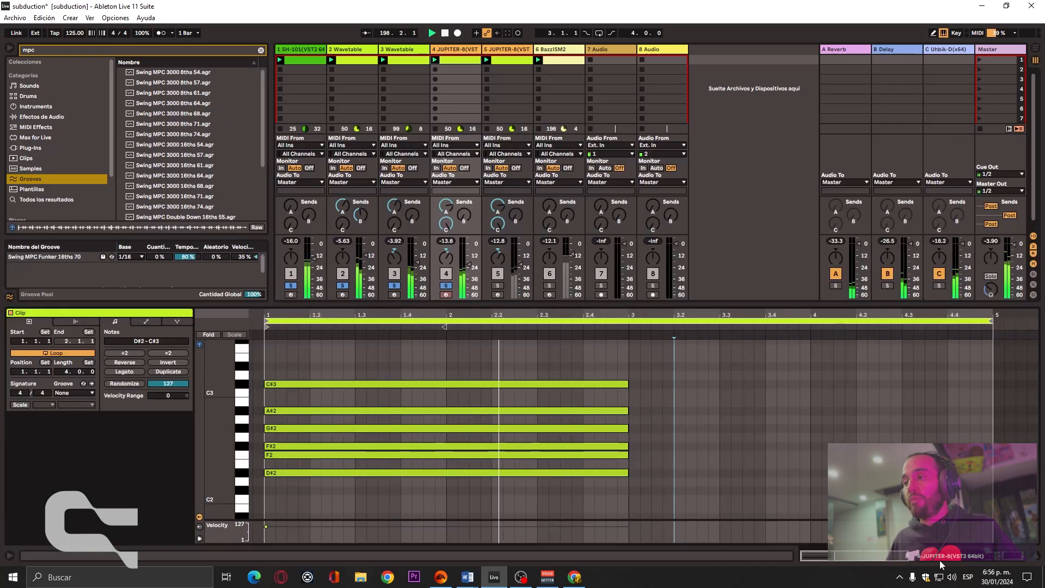
click(447, 286)
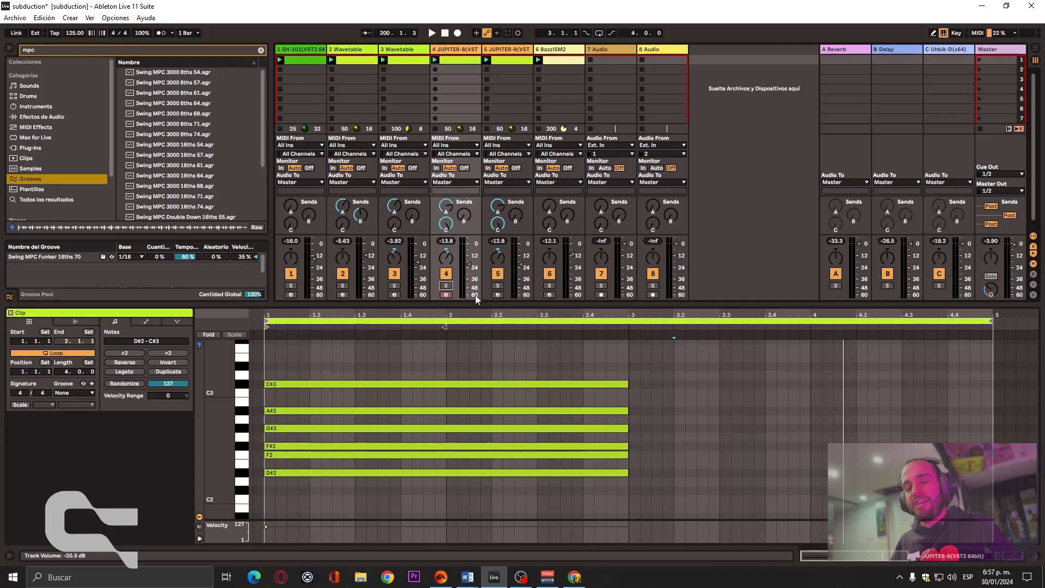
key(space)
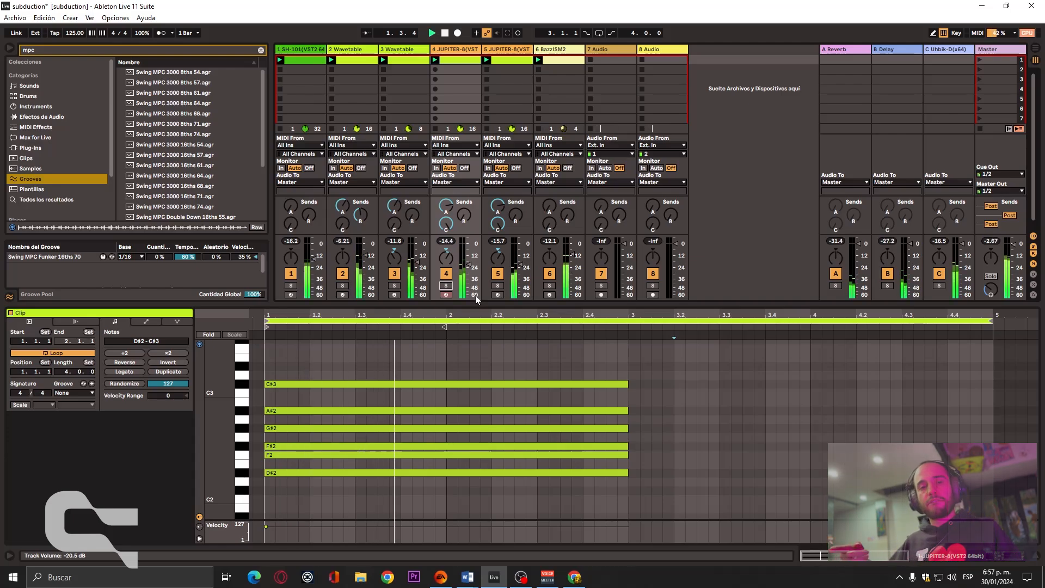